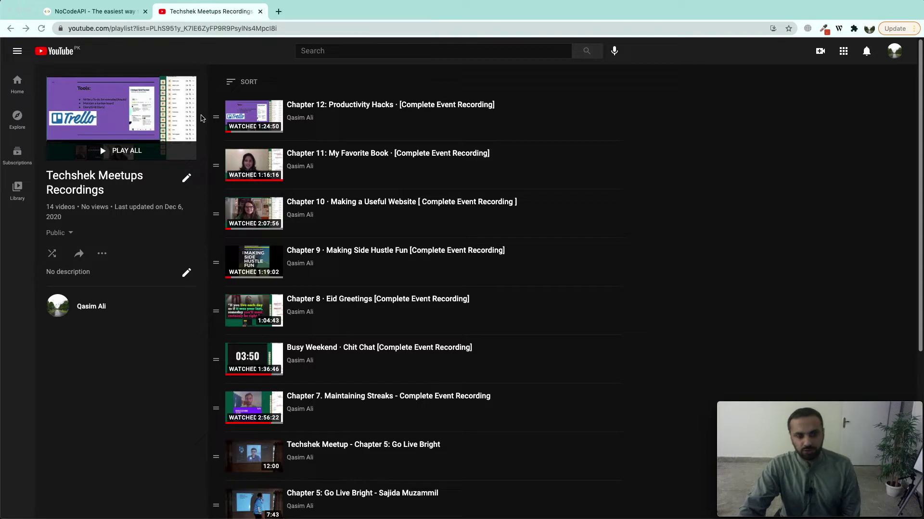
- Switch from the YouTube playlist to the NoCodeAPI site and log in with the prefilled account credentials
{"action": "scroll", "coordinate": [163, 343], "scroll_direction": "down", "scroll_amount": 5}
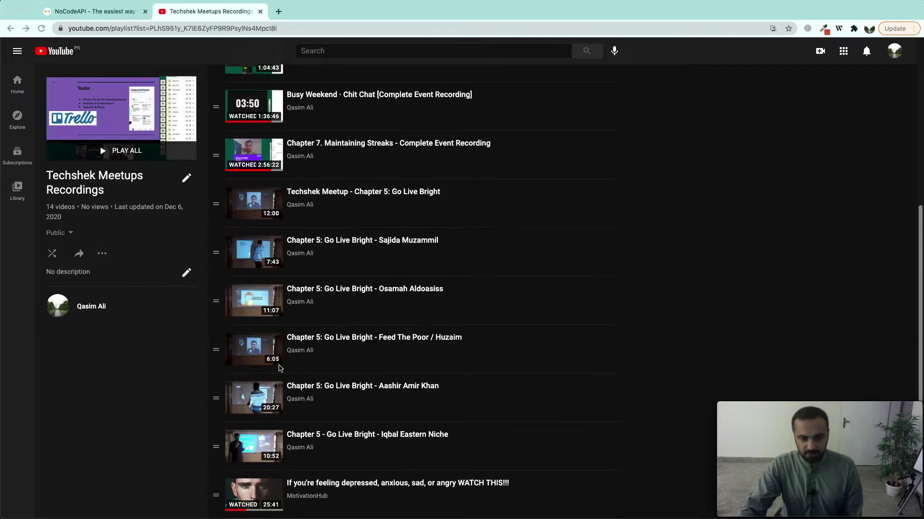
{"action": "scroll", "coordinate": [325, 379], "scroll_direction": "up", "scroll_amount": 5}
{"action": "left_click", "coordinate": [96, 12]}
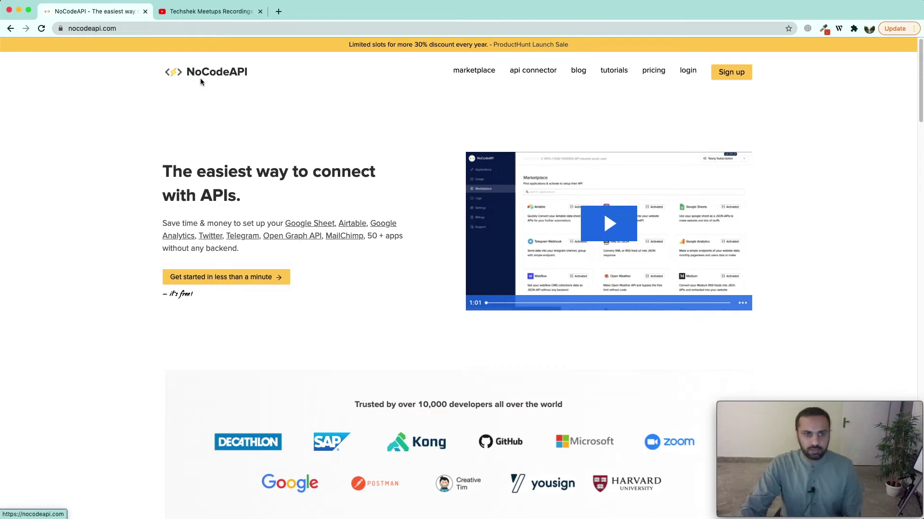
{"action": "left_click", "coordinate": [688, 71]}
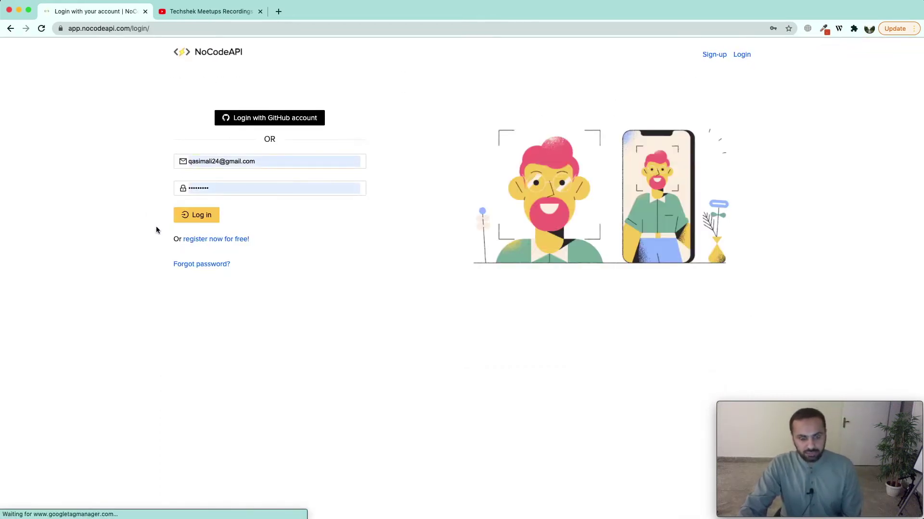
{"action": "left_click", "coordinate": [196, 219]}
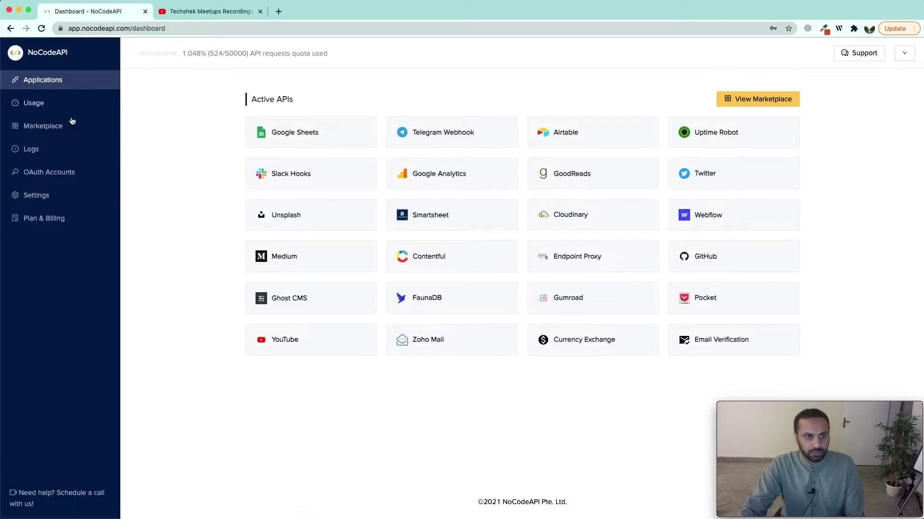
- Search the marketplace for "you", choose the YouTube API and start making a new YouTube API
{"action": "left_click", "coordinate": [36, 126]}
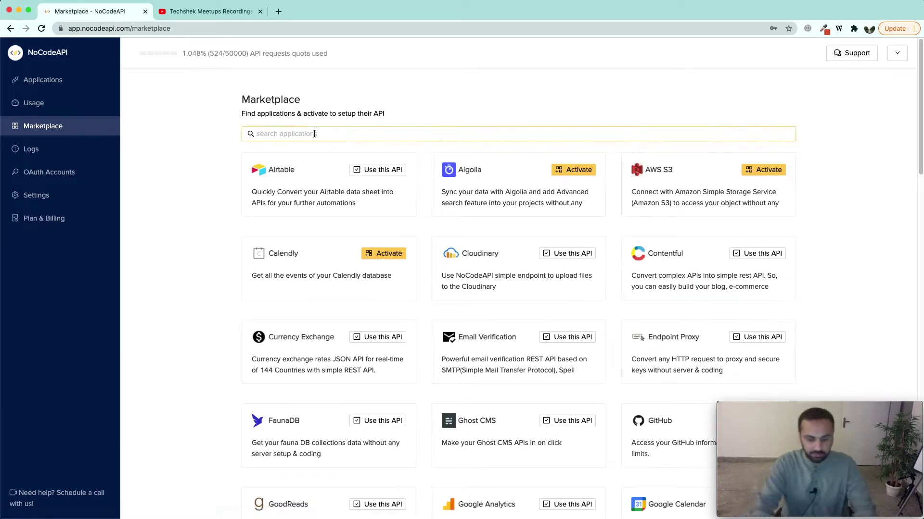
{"action": "type", "text": "you"}
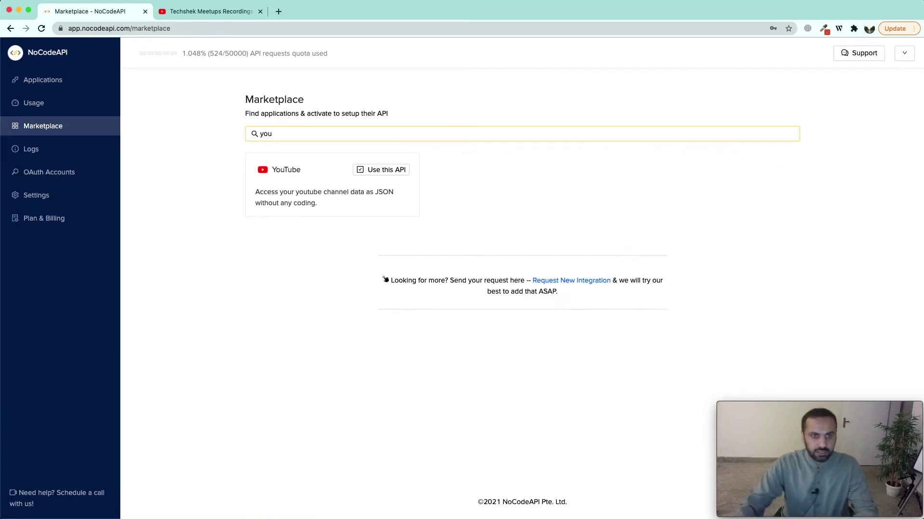
{"action": "left_click", "coordinate": [382, 169]}
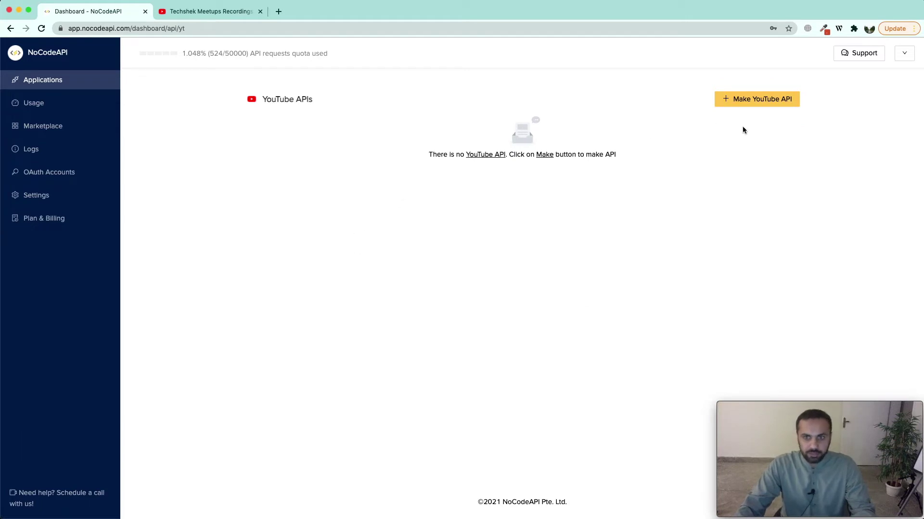
{"action": "left_click", "coordinate": [767, 99]}
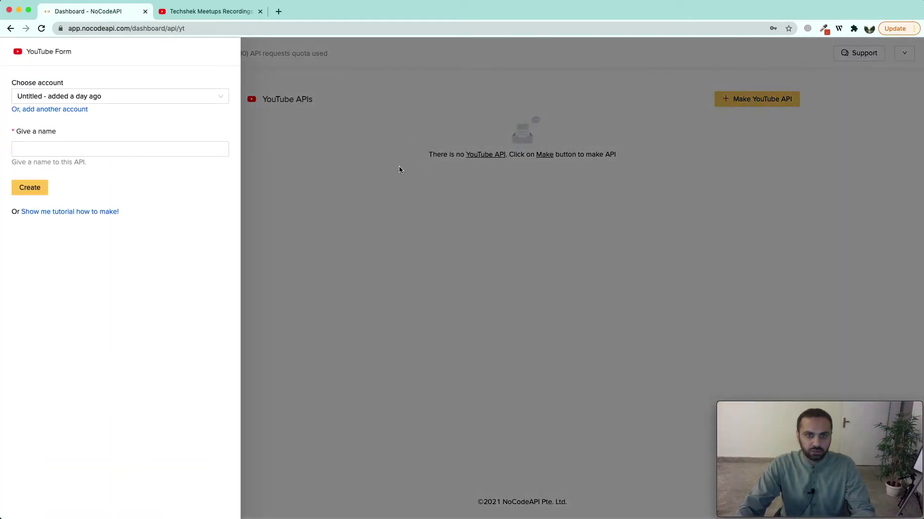
- Add another Google account to the YouTube form and authorize NoCodeAPI to access it
{"action": "left_click", "coordinate": [62, 111]}
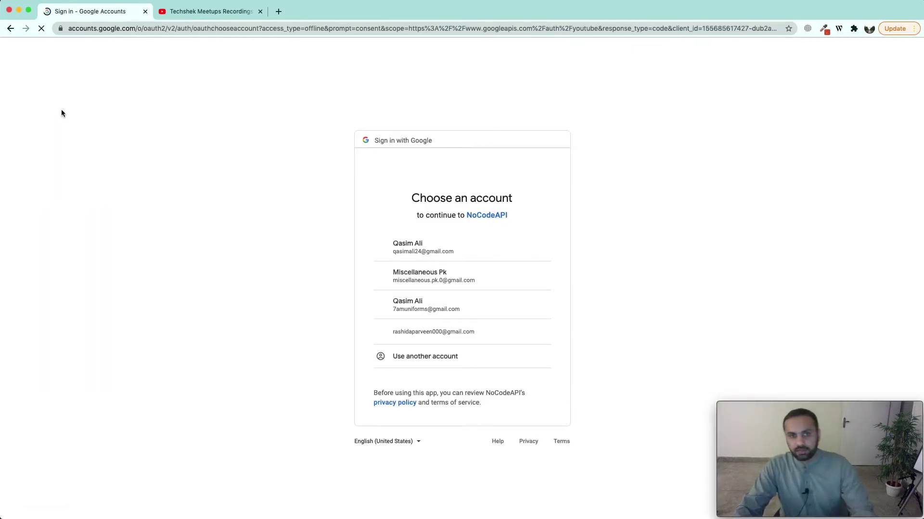
{"action": "left_click", "coordinate": [415, 247]}
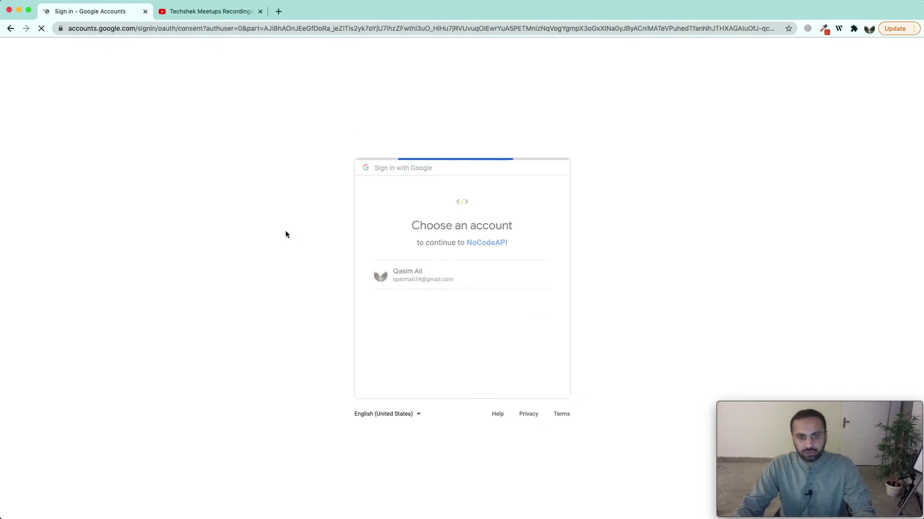
{"action": "left_click", "coordinate": [528, 396]}
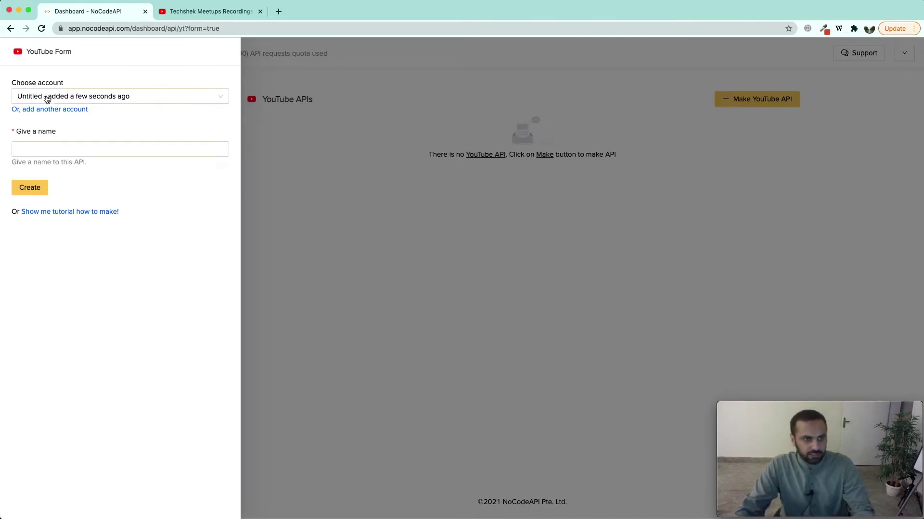
- Create the YouTube API named "demo" using the account added a few seconds ago
{"action": "left_click", "coordinate": [72, 98]}
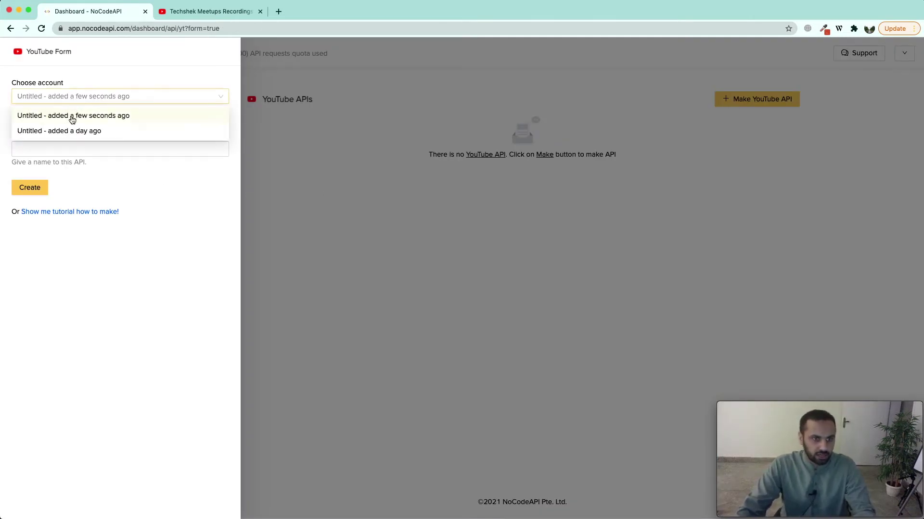
{"action": "left_click", "coordinate": [91, 148]}
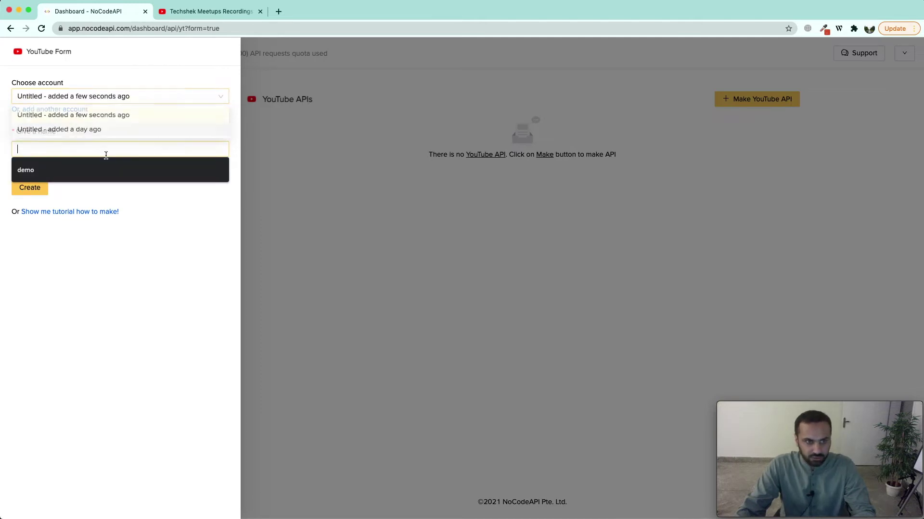
{"action": "left_click", "coordinate": [37, 171]}
{"action": "left_click_drag", "start_coordinate": [97, 164], "coordinate": [42, 164]}
{"action": "left_click", "coordinate": [30, 188]}
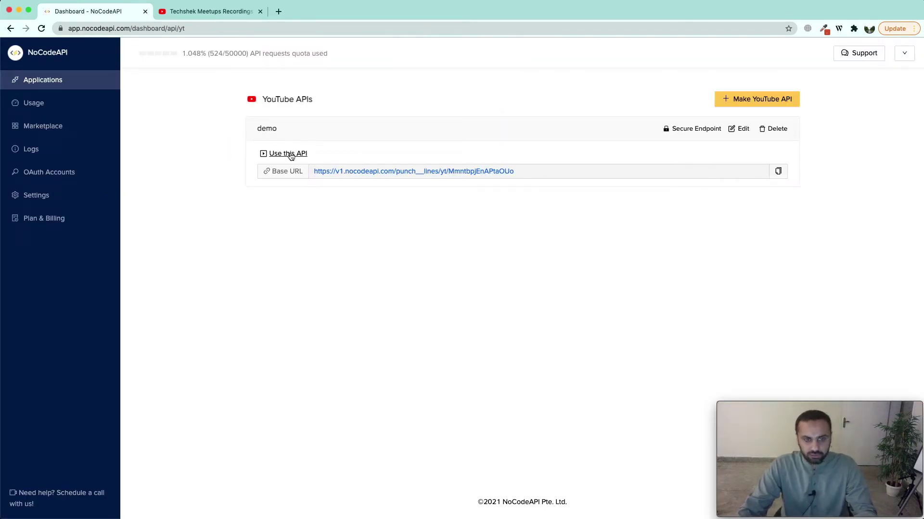
- Open the demo API's endpoint playground and copy the playlist ID from the Techshek Meetups Recordings page address on YouTube
{"action": "left_click", "coordinate": [290, 154]}
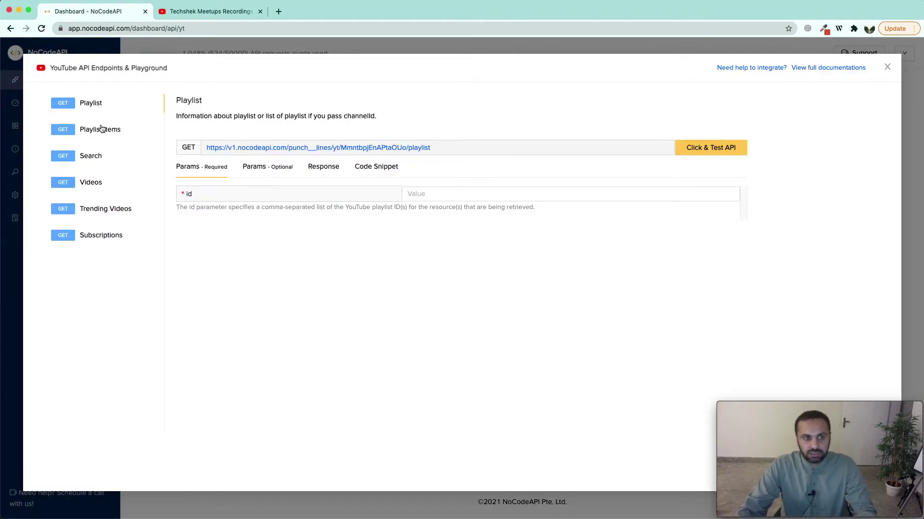
{"action": "left_click", "coordinate": [207, 14]}
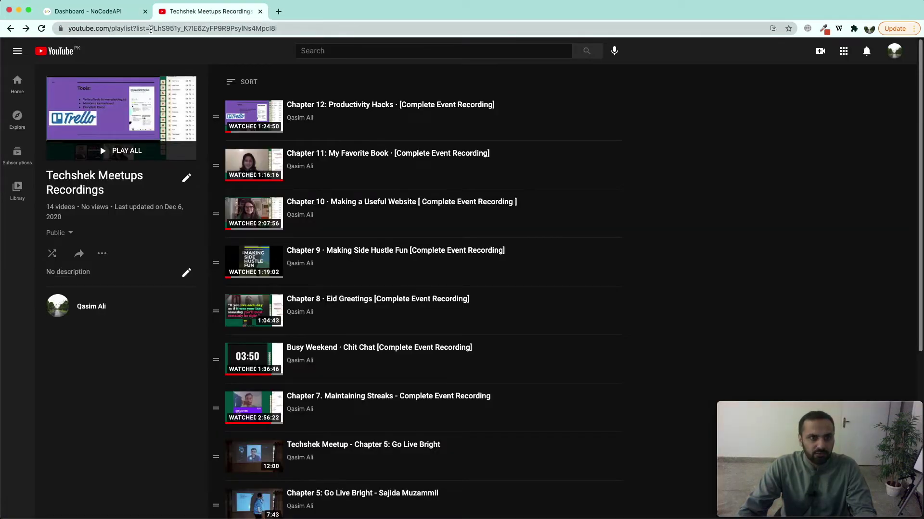
{"action": "left_click_drag", "start_coordinate": [151, 28], "coordinate": [289, 28]}
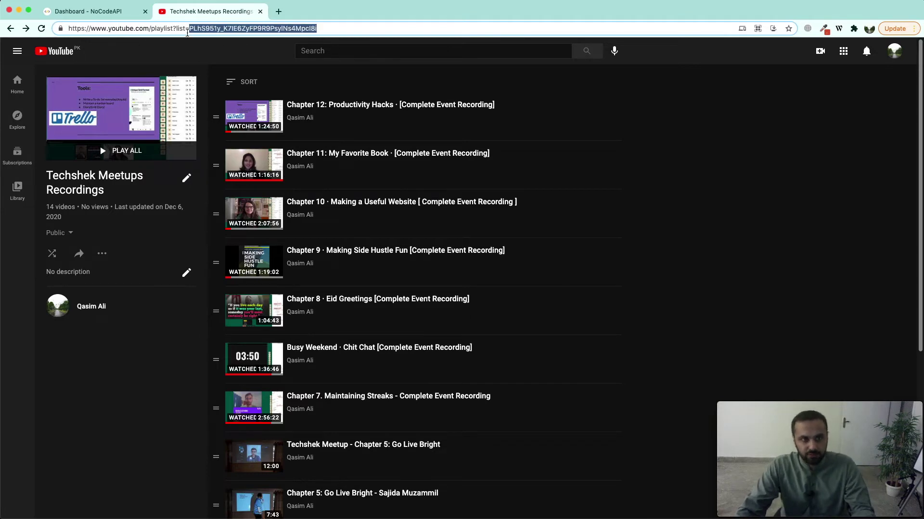
- Enter the copied playlist ID as the Playlist endpoint's id parameter in NoCodeAPI and test the request
{"action": "left_click", "coordinate": [96, 11]}
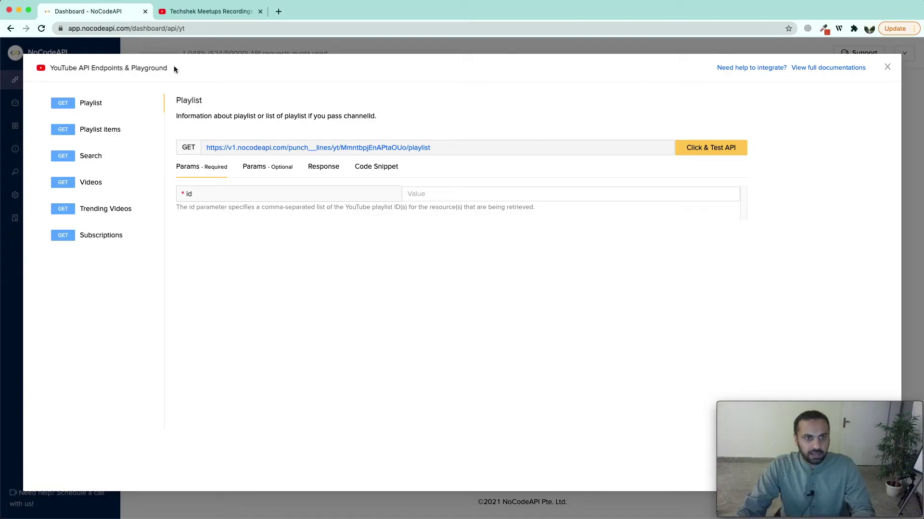
{"action": "left_click", "coordinate": [436, 193]}
{"action": "type", "text": "PLhS951y_K7IE6ZyFP9R9PsylNs4Mpcl8i"}
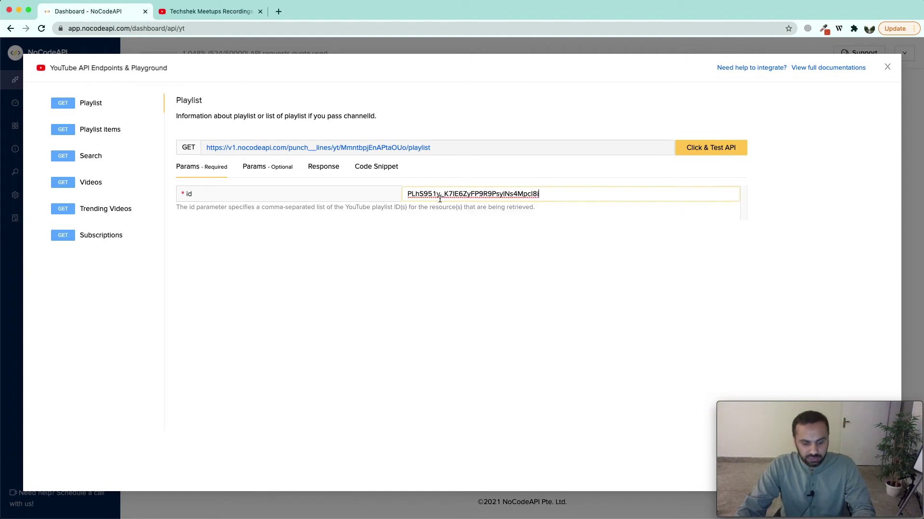
{"action": "left_click", "coordinate": [711, 150]}
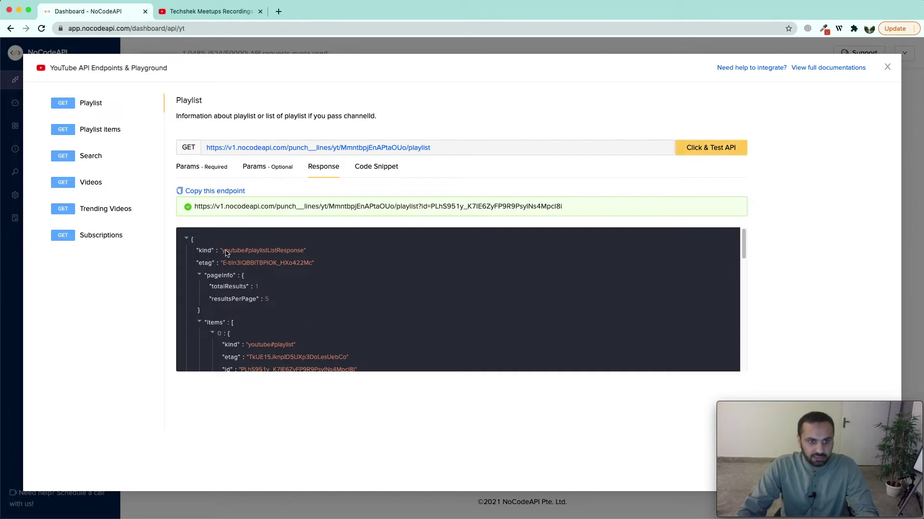
- Examine the playlist details and thumbnail entries in the Playlist endpoint's response
{"action": "scroll", "coordinate": [235, 293], "scroll_direction": "down", "scroll_amount": 2}
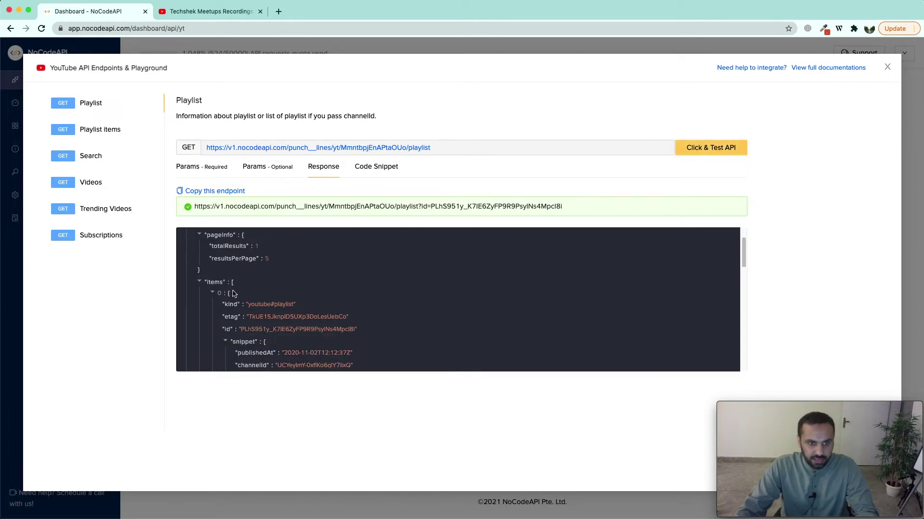
{"action": "left_click", "coordinate": [213, 293]}
{"action": "left_click", "coordinate": [212, 334]}
{"action": "scroll", "coordinate": [241, 337], "scroll_direction": "down", "scroll_amount": 4}
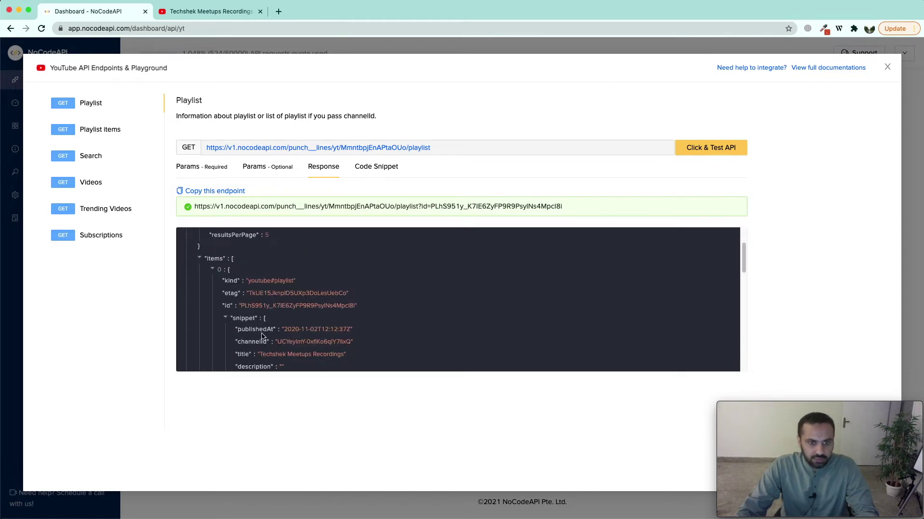
{"action": "scroll", "coordinate": [262, 318], "scroll_direction": "down", "scroll_amount": 4}
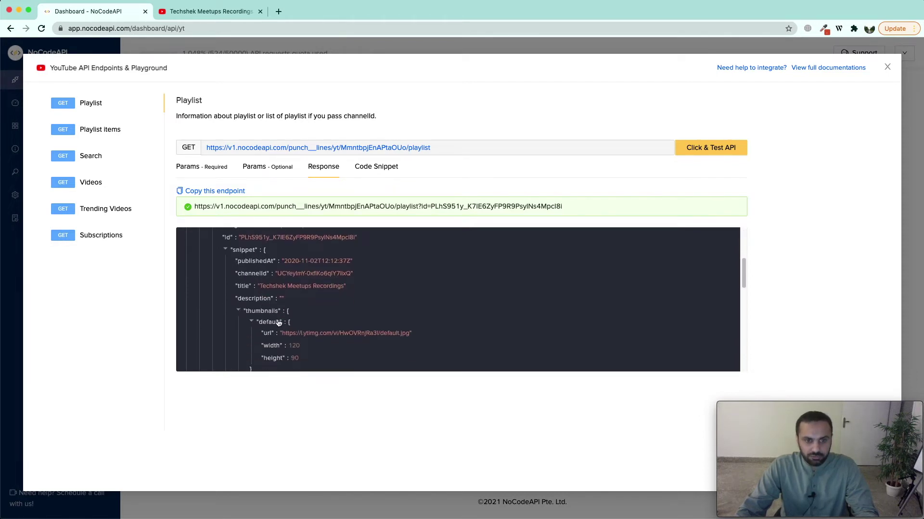
{"action": "scroll", "coordinate": [283, 323], "scroll_direction": "down", "scroll_amount": 8}
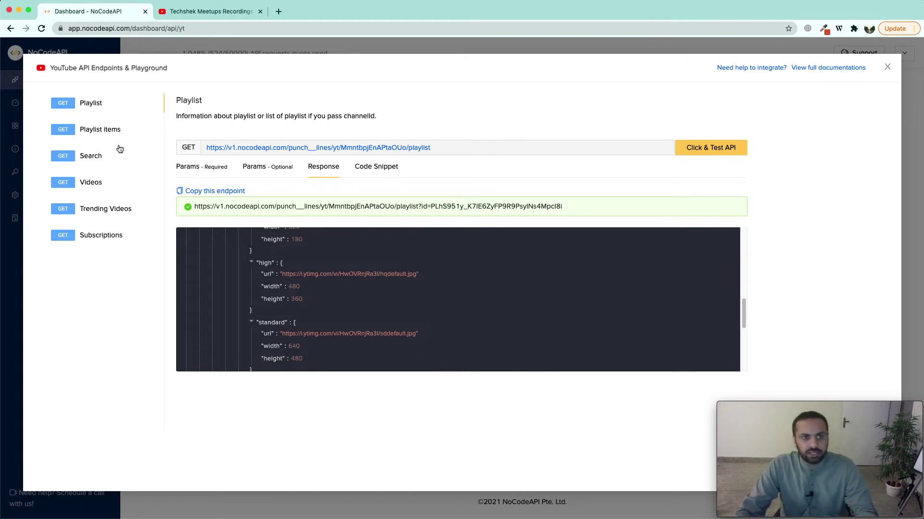
- Test the Playlist items endpoint with the same playlist ID as its playlistId parameter
{"action": "left_click", "coordinate": [109, 133]}
{"action": "left_click", "coordinate": [429, 195]}
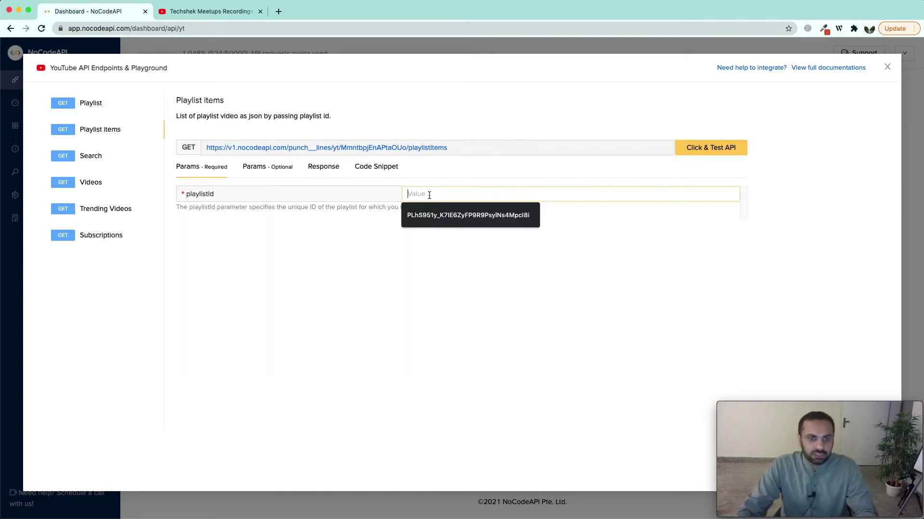
{"action": "left_click", "coordinate": [428, 213]}
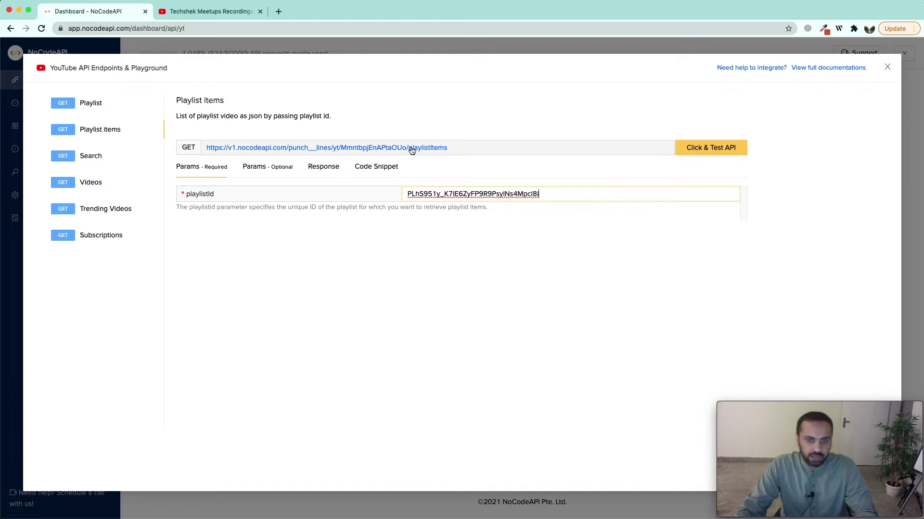
{"action": "left_click", "coordinate": [714, 154]}
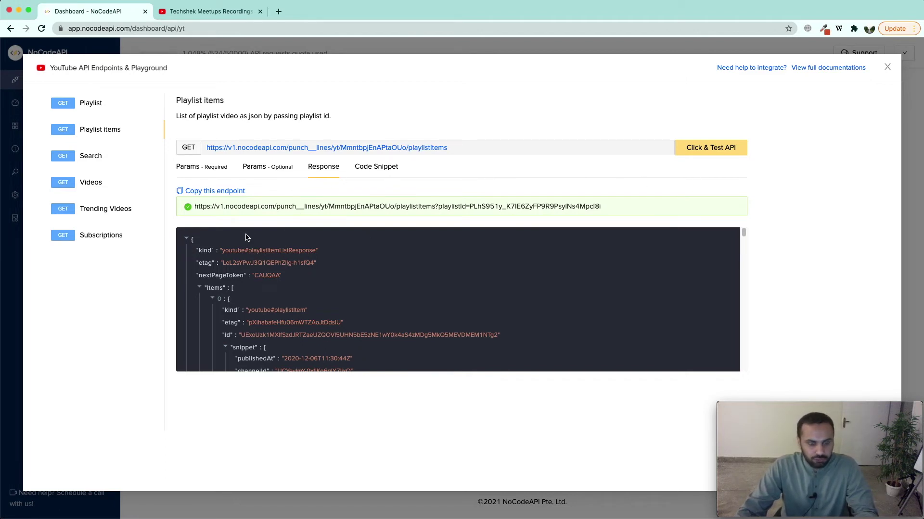
- Collapse items 0 to 4 in the Playlist items response to check how many videos are returned
{"action": "scroll", "coordinate": [266, 289], "scroll_direction": "down", "scroll_amount": 1}
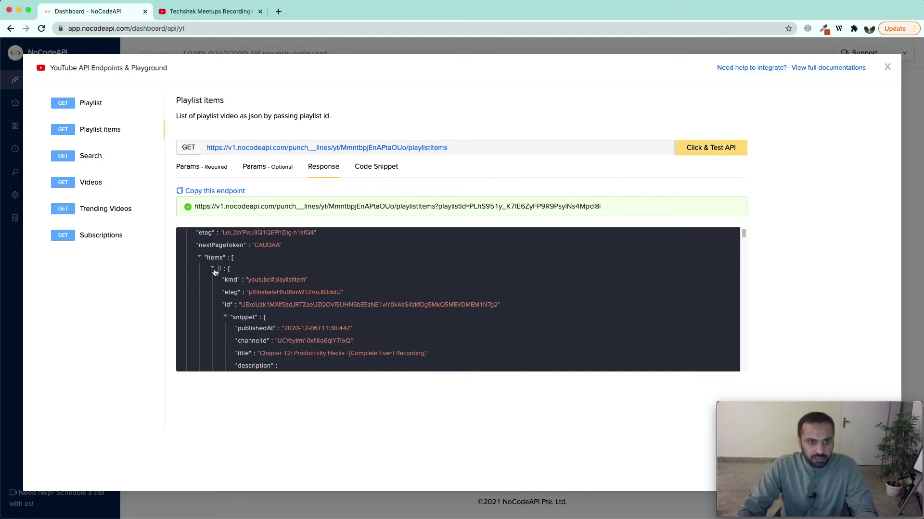
{"action": "left_click", "coordinate": [213, 270]}
{"action": "left_click", "coordinate": [213, 282]}
{"action": "left_click", "coordinate": [212, 294]}
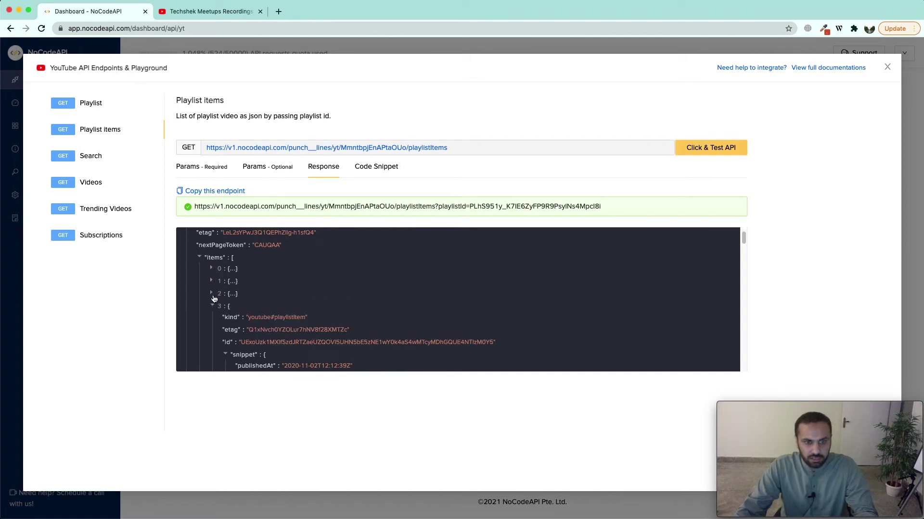
{"action": "left_click", "coordinate": [213, 307]}
{"action": "left_click", "coordinate": [212, 318]}
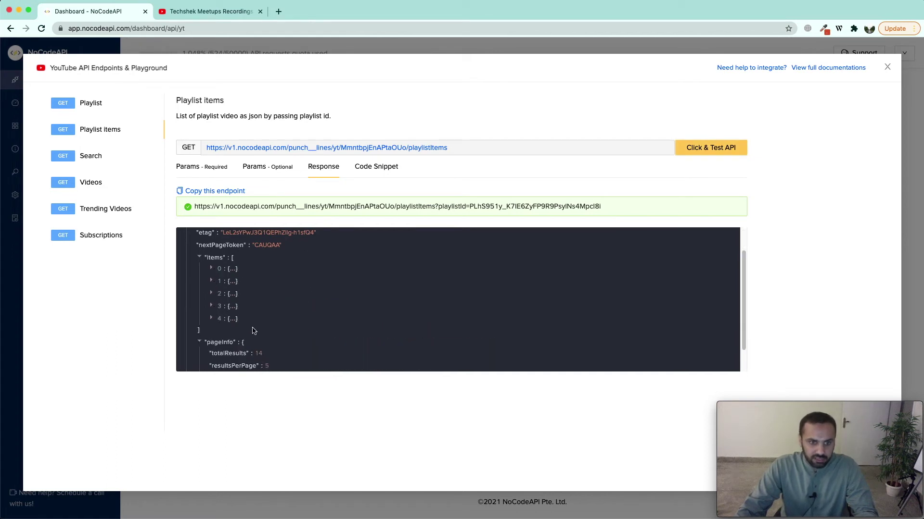
{"action": "scroll", "coordinate": [254, 331], "scroll_direction": "up", "scroll_amount": 1}
- Set the Playlist items endpoint's optional maxResults parameter to 50 and test the request again
{"action": "left_click", "coordinate": [215, 168]}
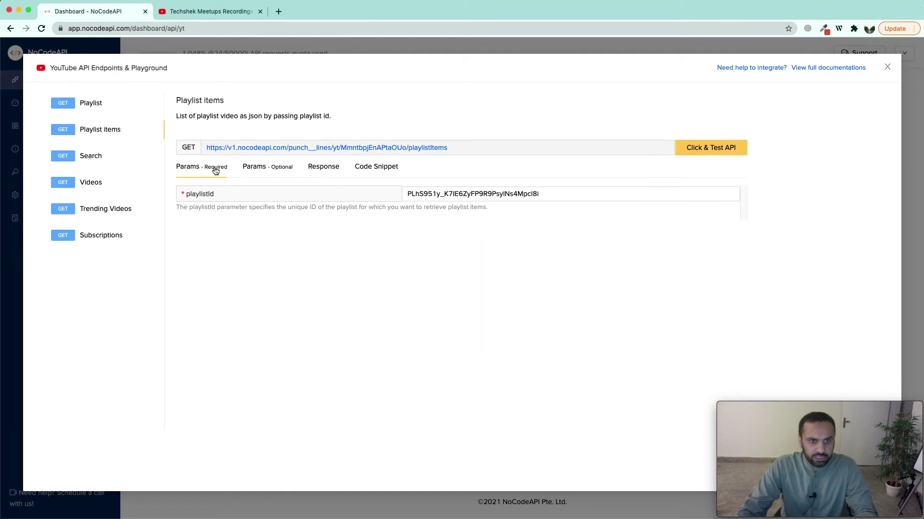
{"action": "left_click", "coordinate": [277, 171]}
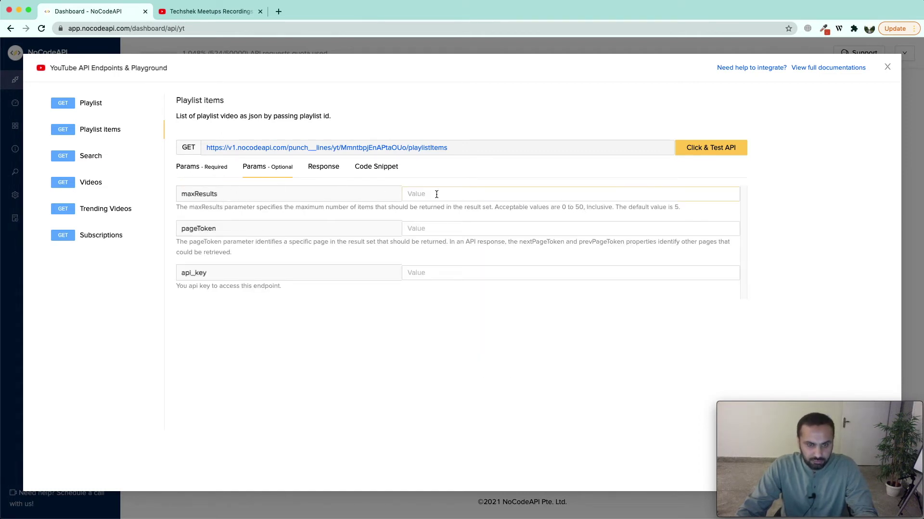
{"action": "left_click_drag", "start_coordinate": [690, 209], "coordinate": [615, 208]}
{"action": "left_click", "coordinate": [455, 195]}
{"action": "type", "text": "50"}
{"action": "left_click_drag", "start_coordinate": [548, 210], "coordinate": [591, 211]}
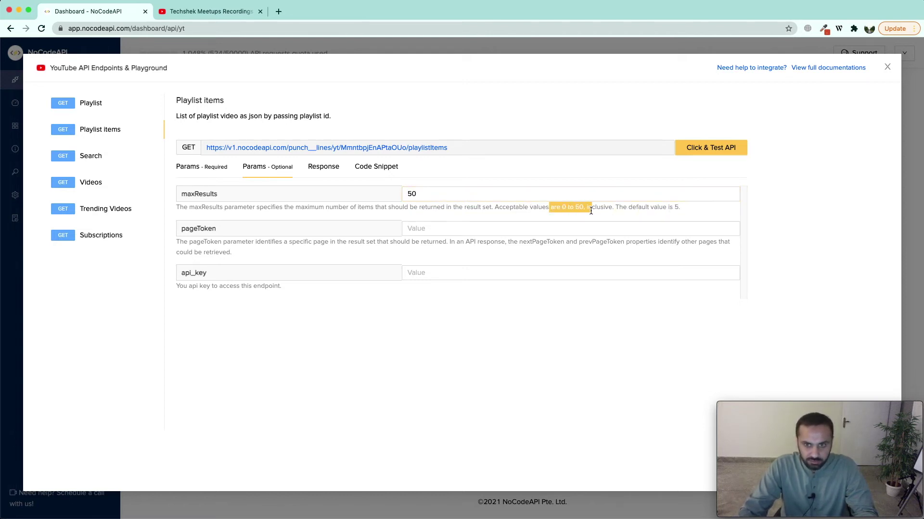
{"action": "left_click", "coordinate": [702, 156]}
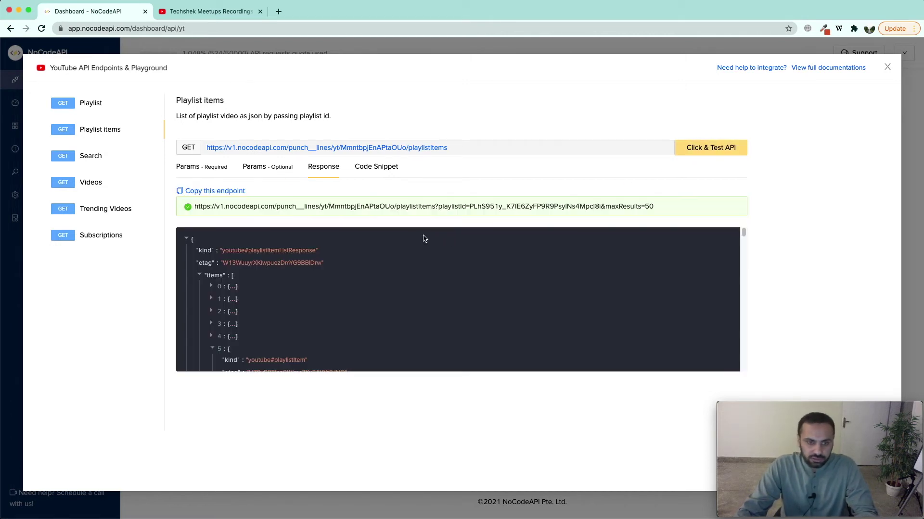
- Collapse items 5 to 8 in the Playlist items response to check how many videos are returned
{"action": "left_click", "coordinate": [212, 349]}
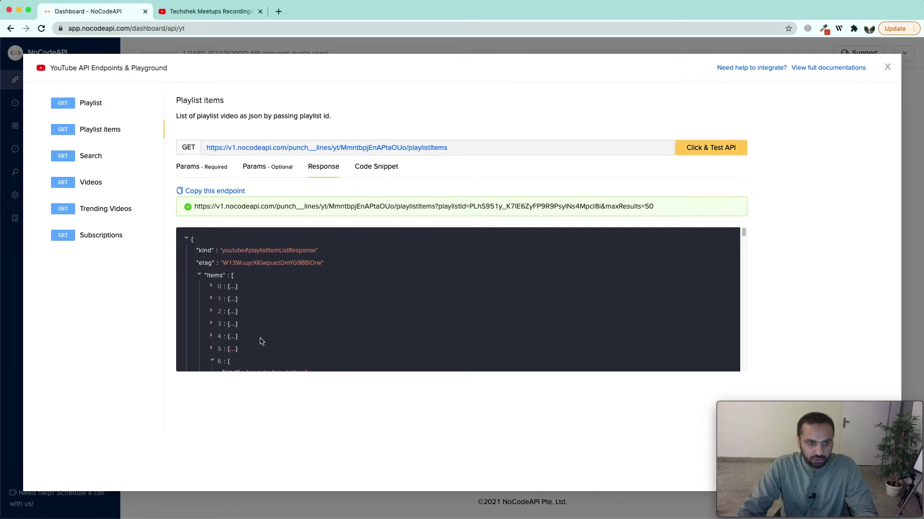
{"action": "left_click", "coordinate": [212, 361]}
{"action": "scroll", "coordinate": [235, 341], "scroll_direction": "down", "scroll_amount": 2}
{"action": "left_click", "coordinate": [212, 308]}
{"action": "left_click", "coordinate": [213, 322]}
{"action": "left_click", "coordinate": [215, 334]}
{"action": "scroll", "coordinate": [245, 339], "scroll_direction": "down", "scroll_amount": 2}
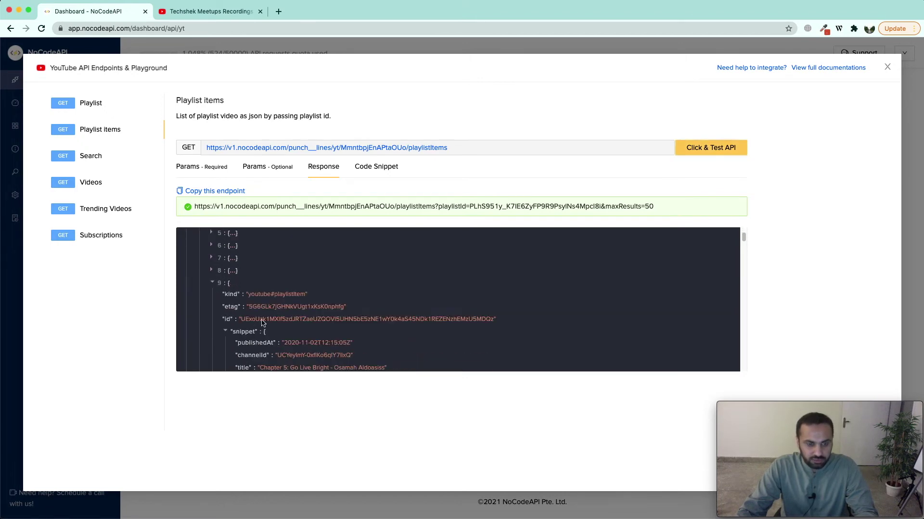
- Check the playlist's video count on its YouTube page and the maxResults parameter in the tested NoCodeAPI request URL
{"action": "left_click", "coordinate": [208, 13]}
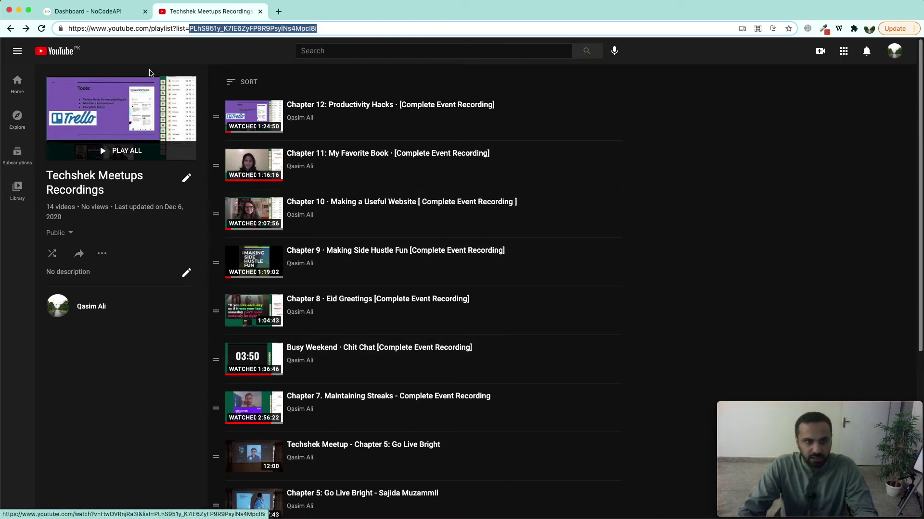
{"action": "left_click", "coordinate": [118, 14]}
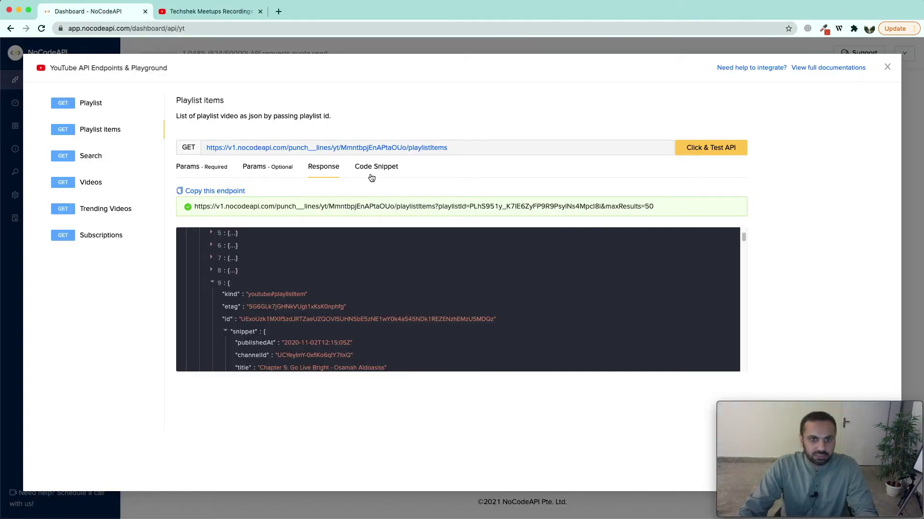
{"action": "left_click_drag", "start_coordinate": [643, 207], "coordinate": [607, 207]}
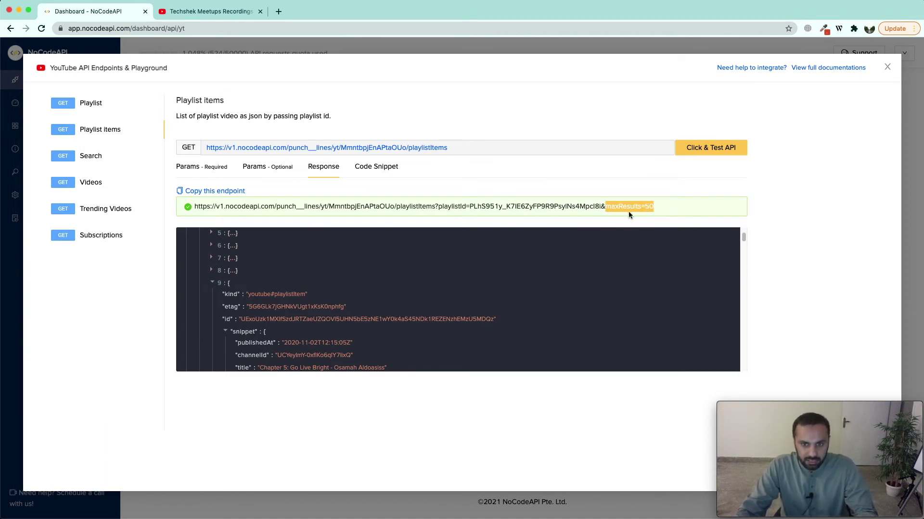
- Test the Search endpoint with "playground" as its required q parameter
{"action": "left_click", "coordinate": [90, 159]}
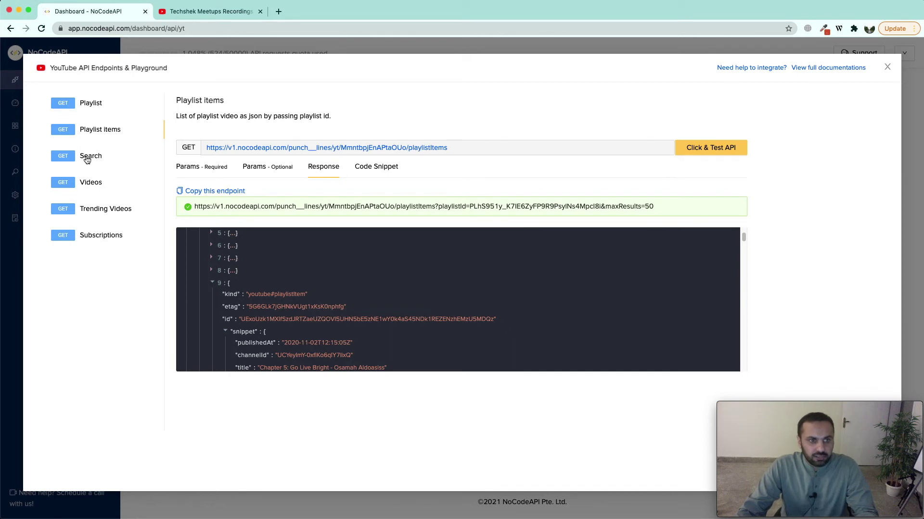
{"action": "left_click", "coordinate": [429, 195]}
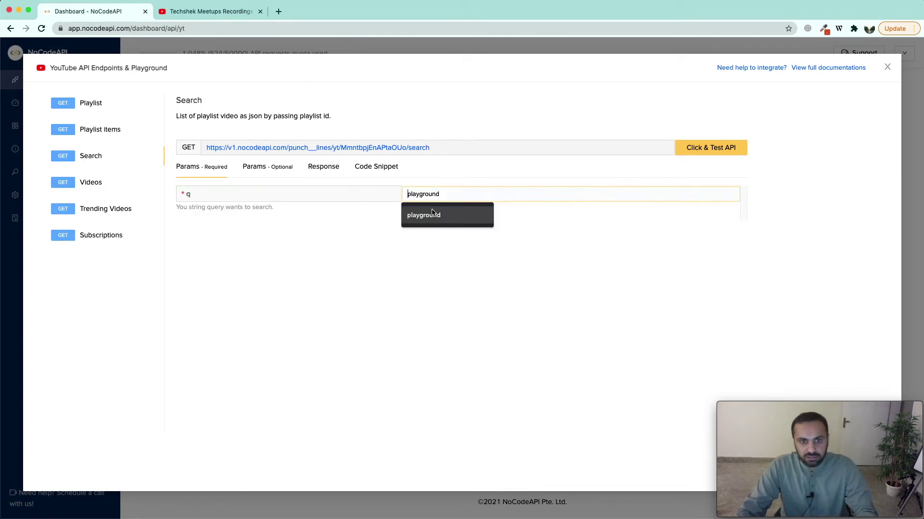
{"action": "left_click", "coordinate": [447, 215]}
{"action": "left_click", "coordinate": [715, 152]}
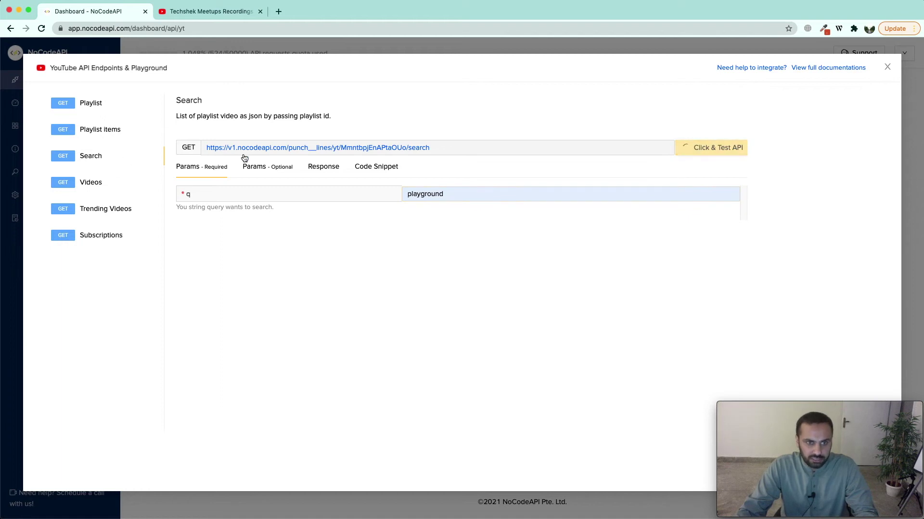
- Examine the q parameter in the tested Search URL and the first video entry in the response
{"action": "left_click_drag", "start_coordinate": [464, 209], "coordinate": [410, 209]}
{"action": "double_click", "coordinate": [423, 210]}
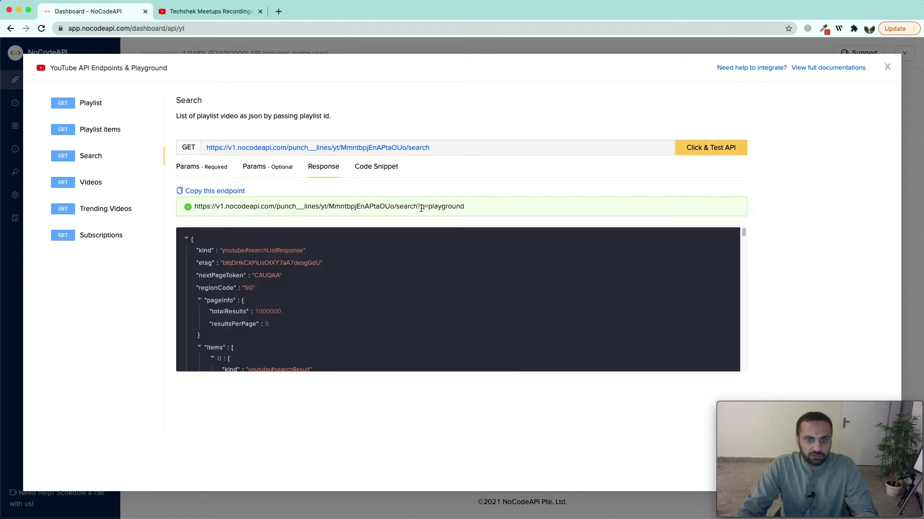
{"action": "double_click", "coordinate": [457, 208]}
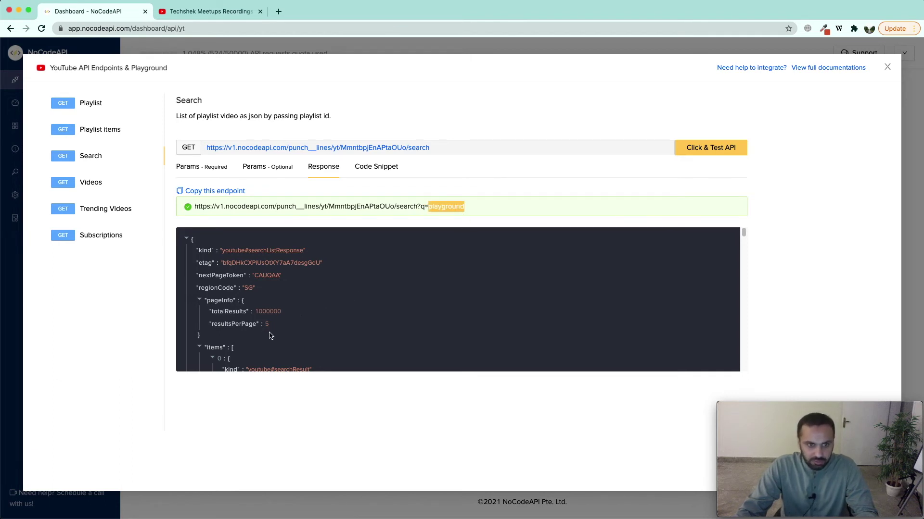
{"action": "scroll", "coordinate": [271, 334], "scroll_direction": "down", "scroll_amount": 2}
{"action": "scroll", "coordinate": [282, 331], "scroll_direction": "down", "scroll_amount": 2}
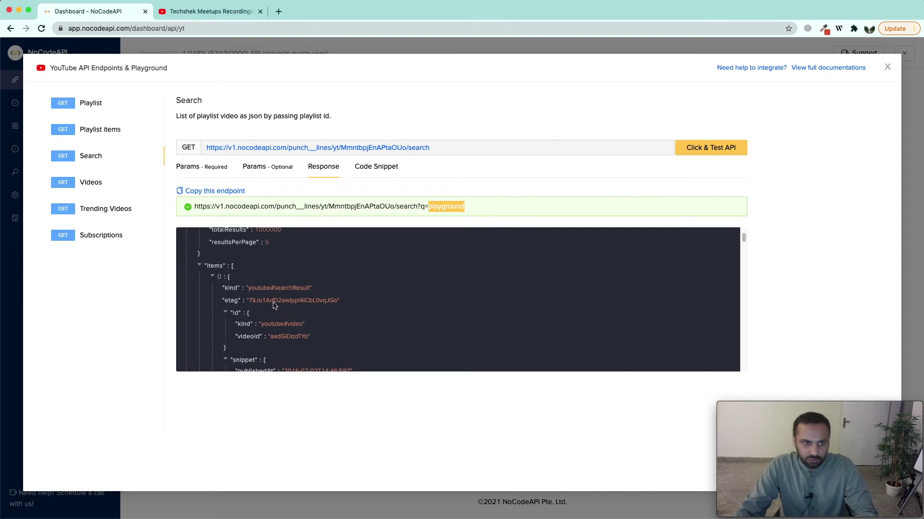
- Open the Videos endpoint and copy the video ID of "Chapter 11: My Favorite Book" from its YouTube URL
{"action": "left_click", "coordinate": [91, 184]}
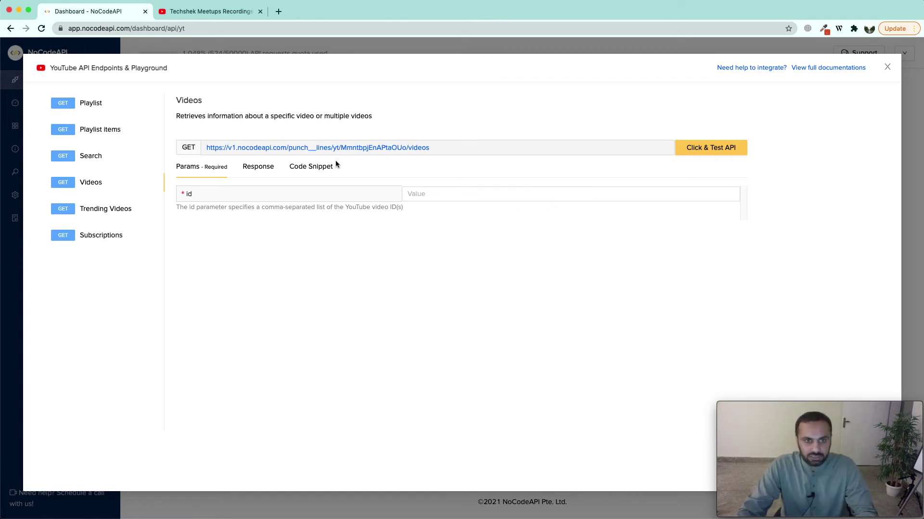
{"action": "left_click", "coordinate": [226, 13]}
{"action": "left_click", "coordinate": [300, 179]}
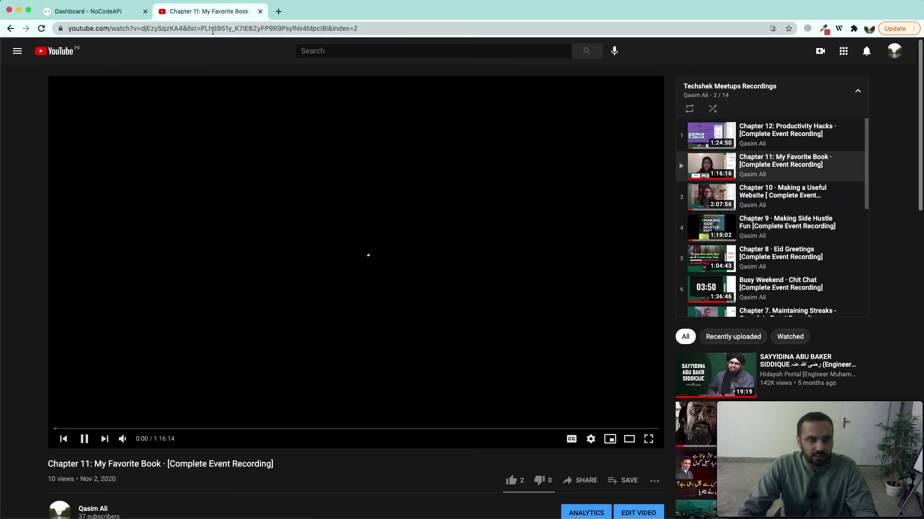
{"action": "left_click", "coordinate": [174, 28]}
{"action": "double_click", "coordinate": [175, 28]}
{"action": "key", "text": "super+c"}
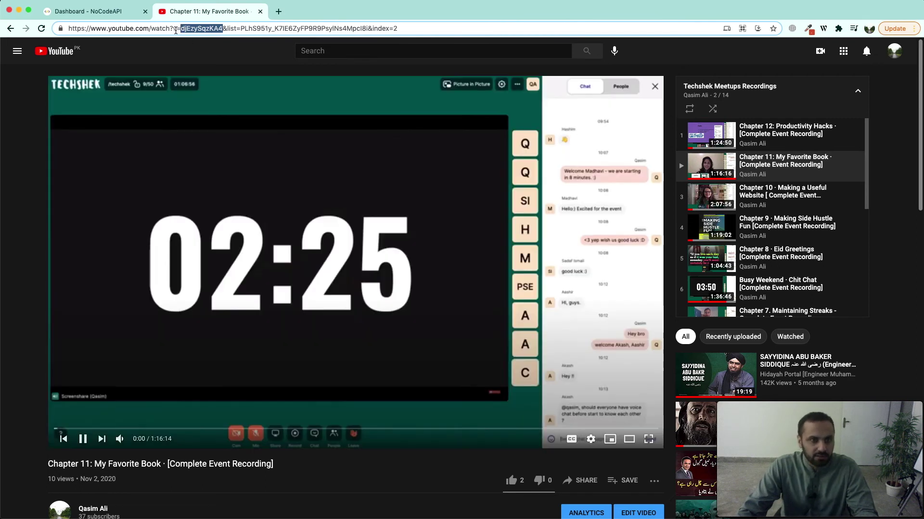
- Test the Videos endpoint in NoCodeAPI with the copied video ID djEzySqzKA4 as its id parameter
{"action": "left_click", "coordinate": [107, 12]}
{"action": "left_click", "coordinate": [414, 194]}
{"action": "key", "text": "super+v"}
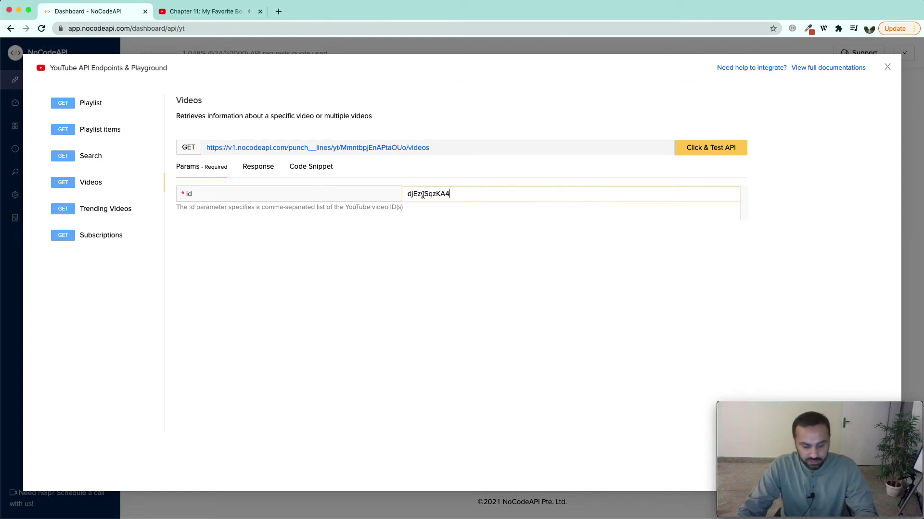
{"action": "left_click", "coordinate": [709, 150]}
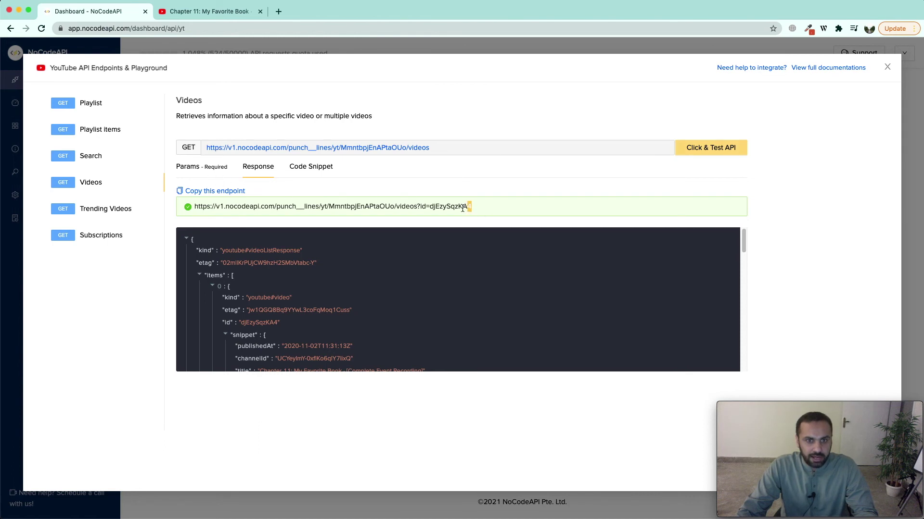
- Examine the id parameter in the tested Videos URL and the title, description and thumbnails in the response
{"action": "left_click_drag", "start_coordinate": [471, 207], "coordinate": [422, 208]}
{"action": "scroll", "coordinate": [299, 339], "scroll_direction": "down", "scroll_amount": 2}
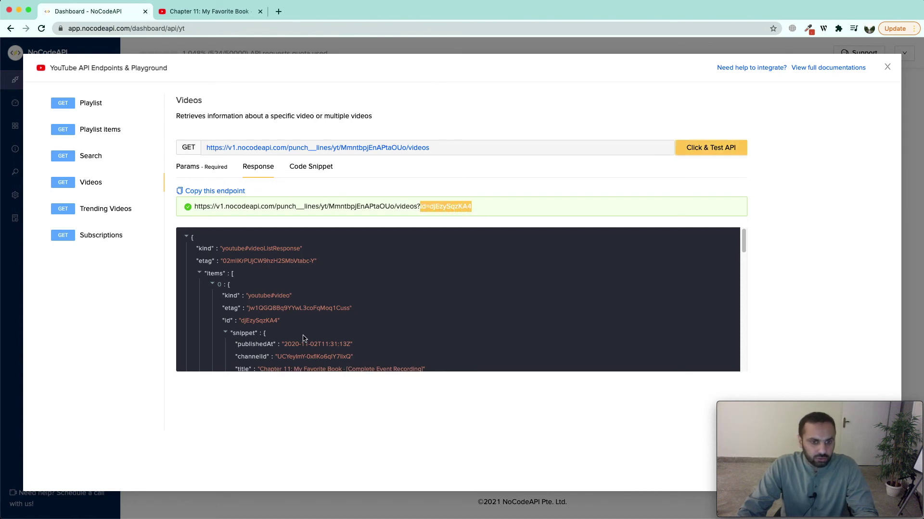
{"action": "scroll", "coordinate": [298, 339], "scroll_direction": "down", "scroll_amount": 5}
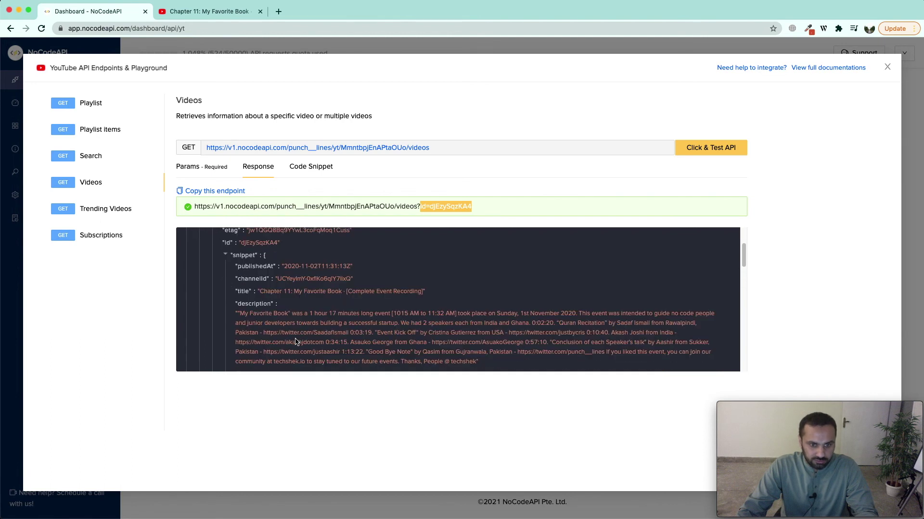
{"action": "scroll", "coordinate": [260, 313], "scroll_direction": "down", "scroll_amount": 8}
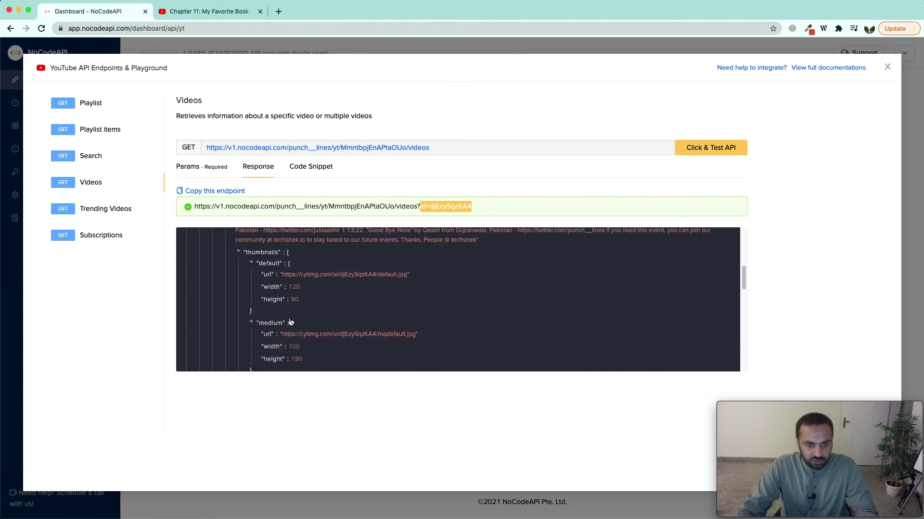
{"action": "scroll", "coordinate": [293, 323], "scroll_direction": "down", "scroll_amount": 5}
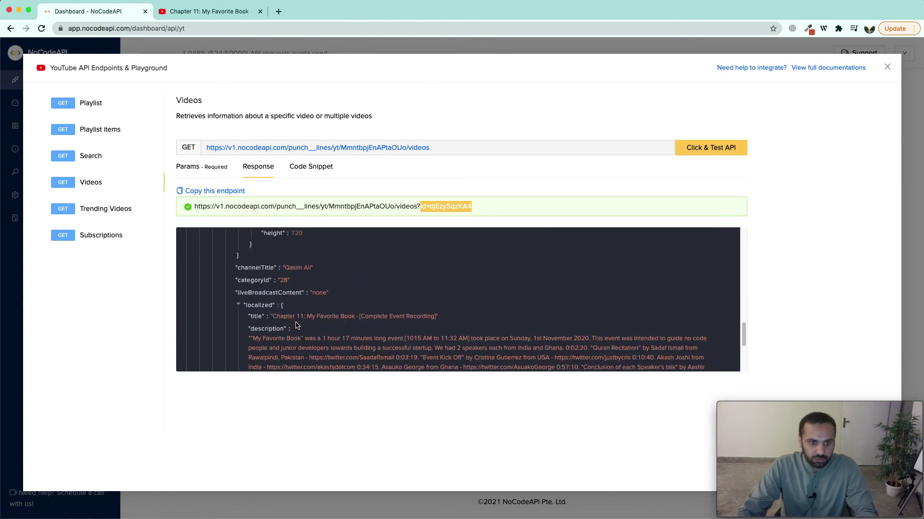
{"action": "scroll", "coordinate": [297, 327], "scroll_direction": "down", "scroll_amount": 3}
{"action": "scroll", "coordinate": [297, 326], "scroll_direction": "down", "scroll_amount": 3}
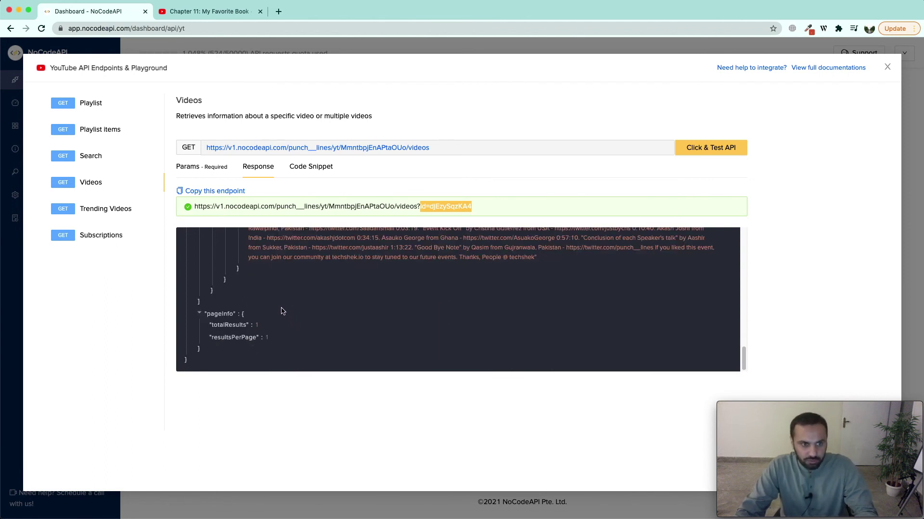
- Test the Trending Videos and Subscriptions endpoints without any optional parameters
{"action": "left_click", "coordinate": [120, 215]}
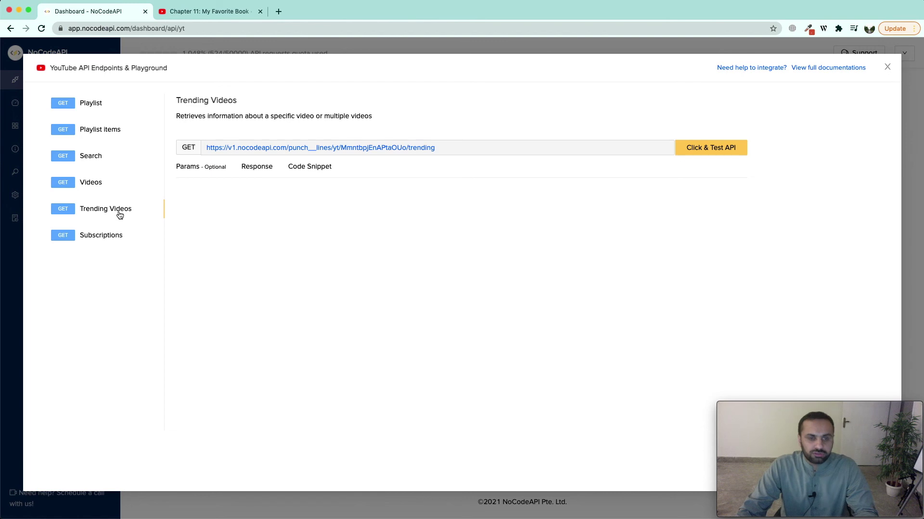
{"action": "left_click", "coordinate": [695, 151]}
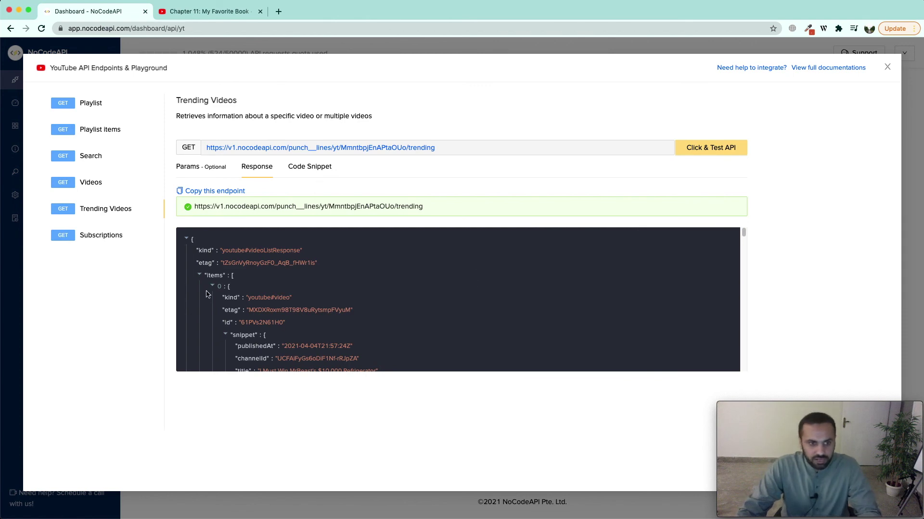
{"action": "left_click", "coordinate": [107, 239]}
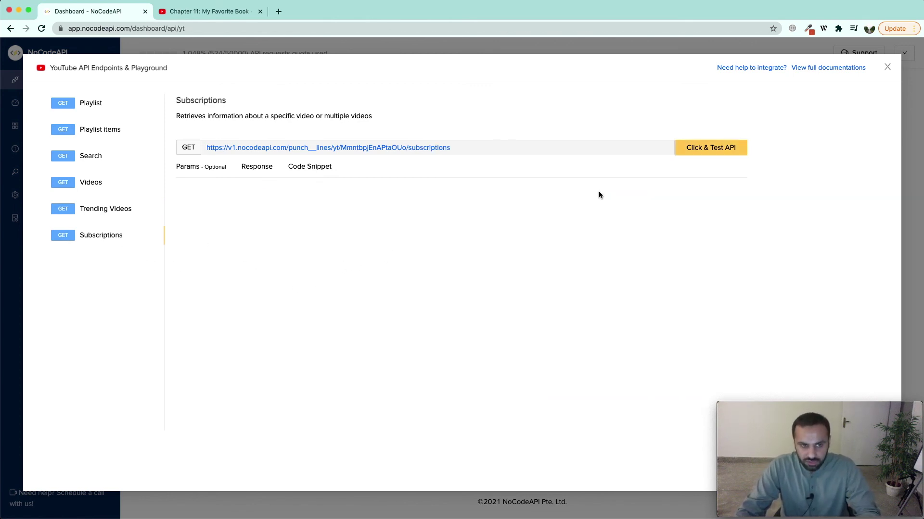
{"action": "left_click", "coordinate": [711, 148]}
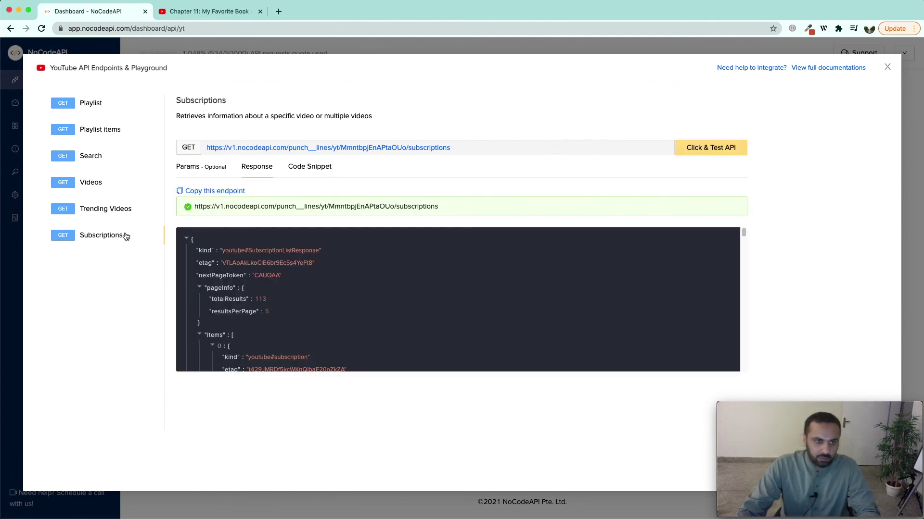
- Examine the channel entries in the Subscriptions response and close the endpoints playground
{"action": "scroll", "coordinate": [245, 296], "scroll_direction": "down", "scroll_amount": 10}
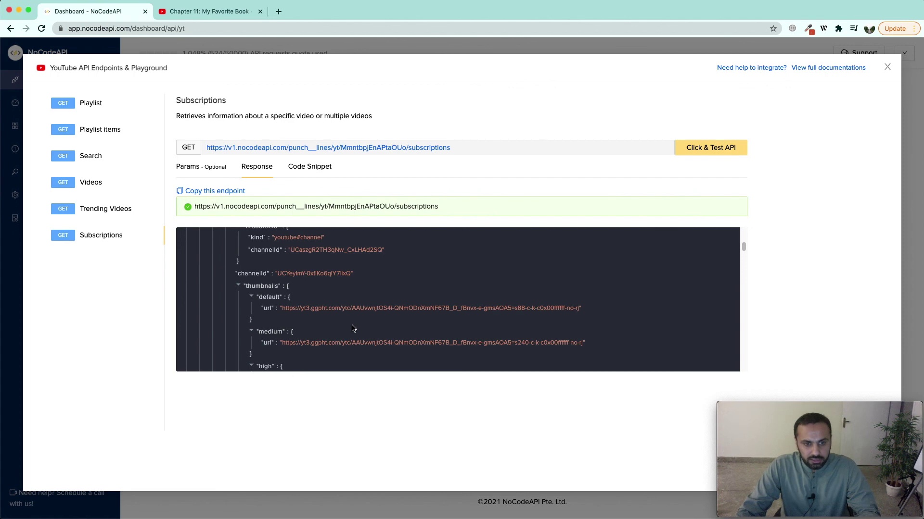
{"action": "scroll", "coordinate": [350, 325], "scroll_direction": "down", "scroll_amount": 8}
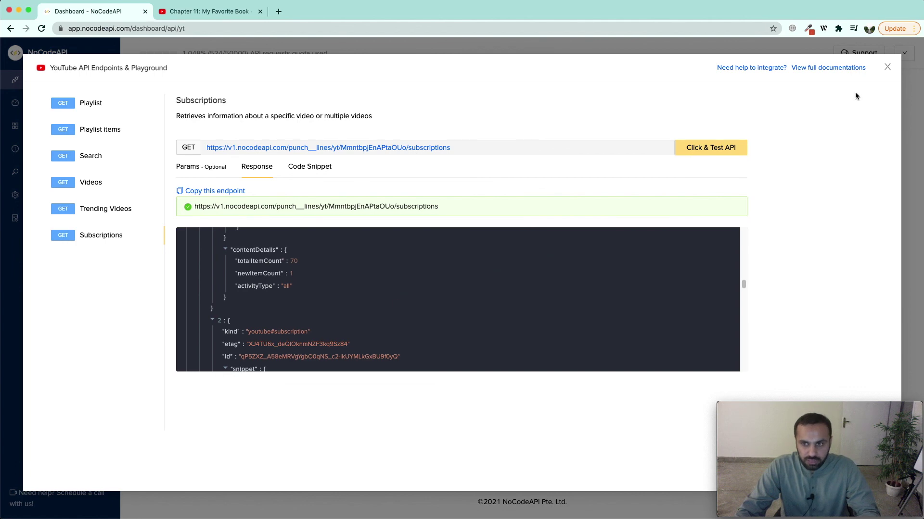
{"action": "left_click", "coordinate": [887, 67]}
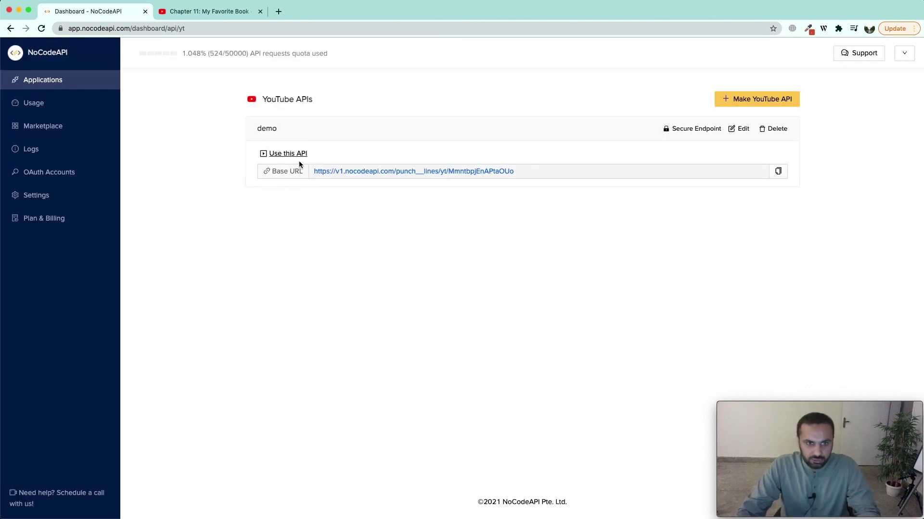